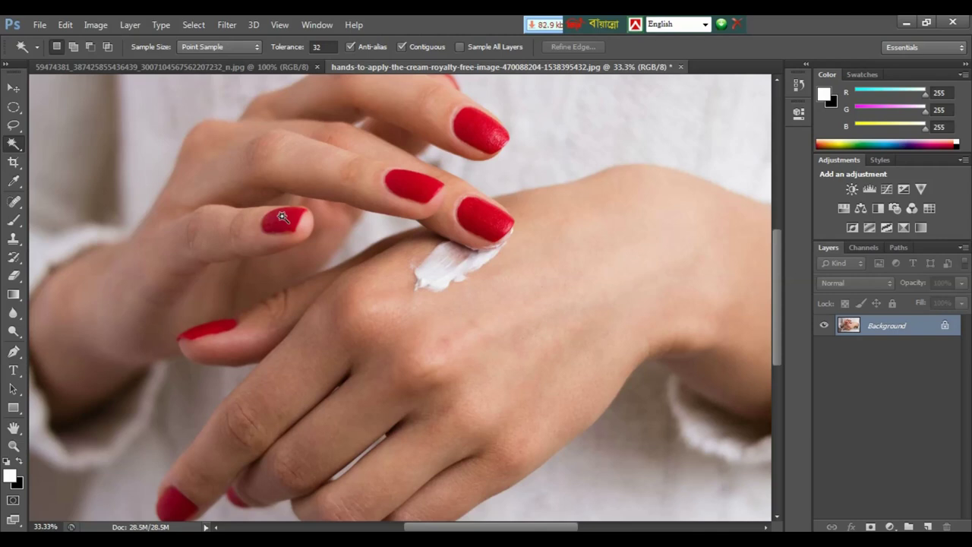
- Drag the torn-paper 50% OFF image onto the hand photo as Layer 1 over the hand
left_click(238, 68)
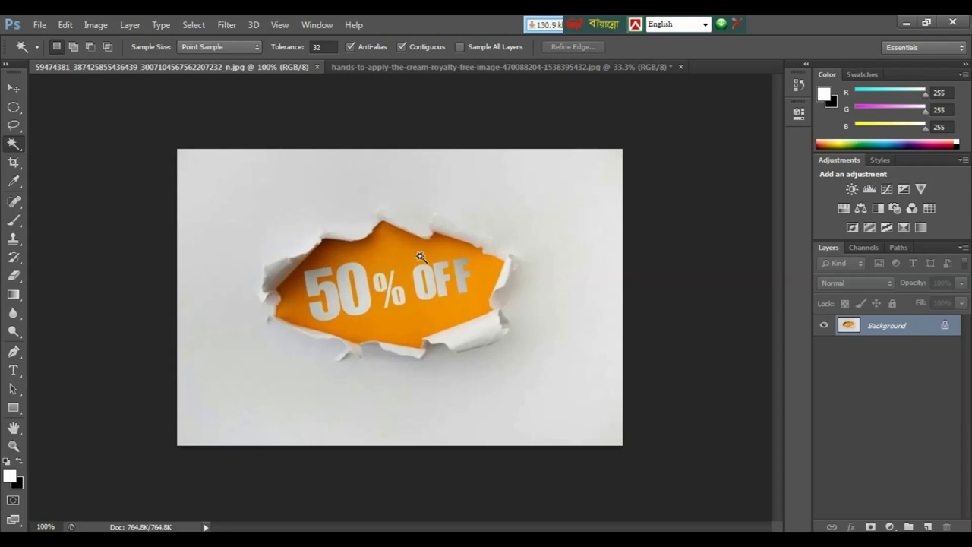
key("v")
mouse_move(419, 252)
left_mouse_down()
mouse_move(443, 152)
mouse_move(447, 268)
mouse_move(512, 313)
left_mouse_up()
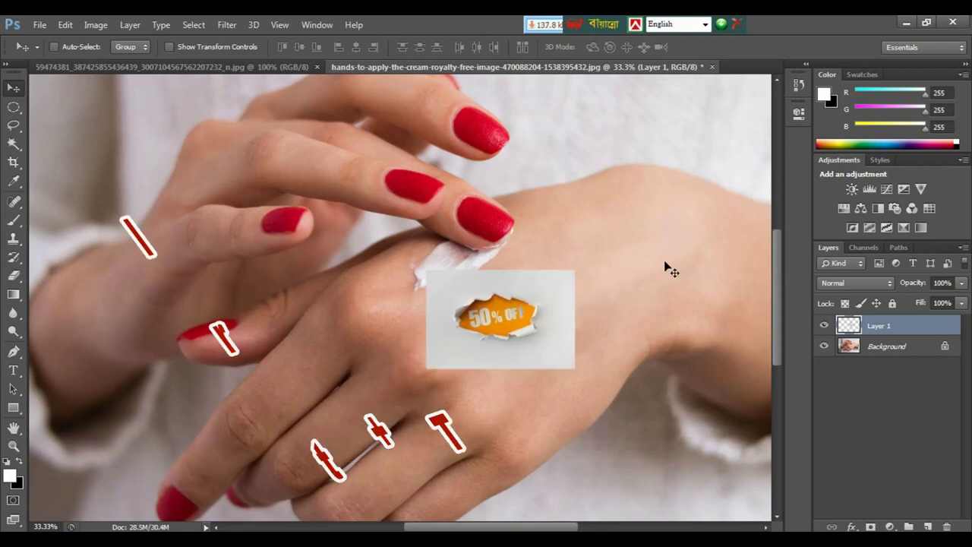
- Scale the 50% OFF card to about 141%, rotate it about 21°, and nudge it onto the hand
key("ctrl+t")
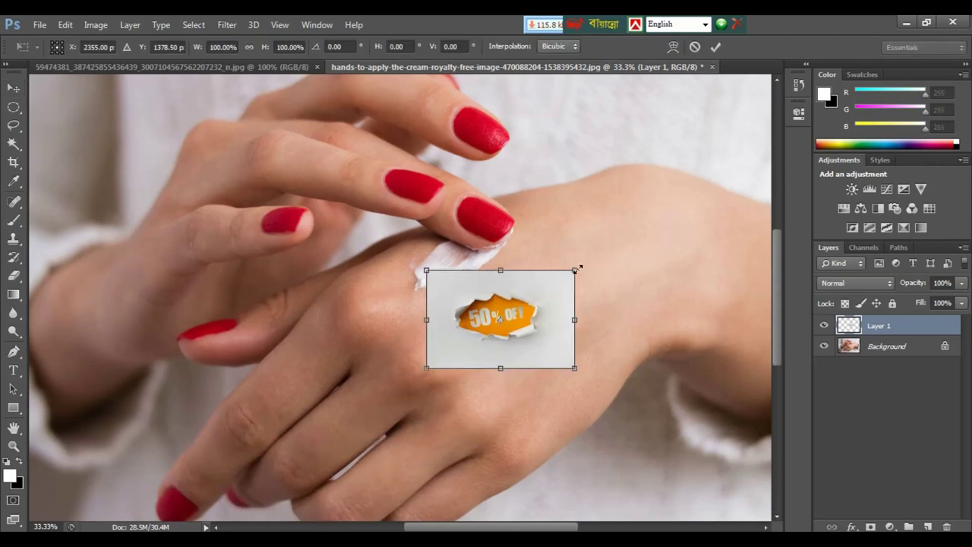
left_click_drag(575, 269, 605, 245)
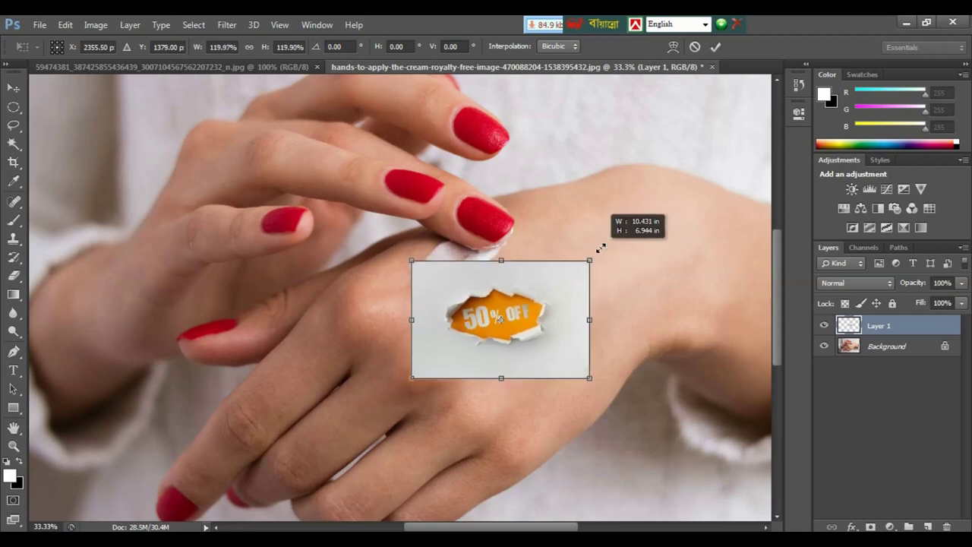
left_click_drag(629, 246, 614, 180)
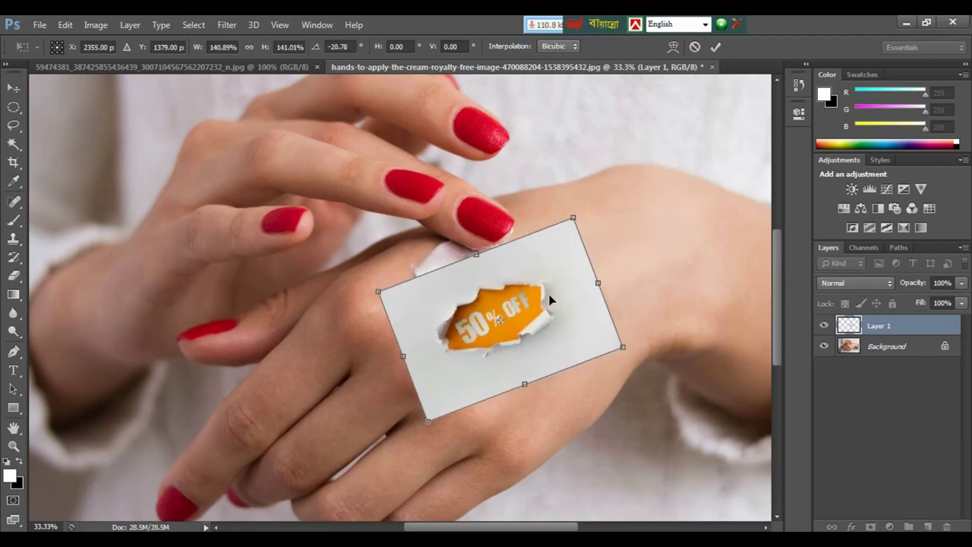
left_click_drag(552, 298, 555, 299)
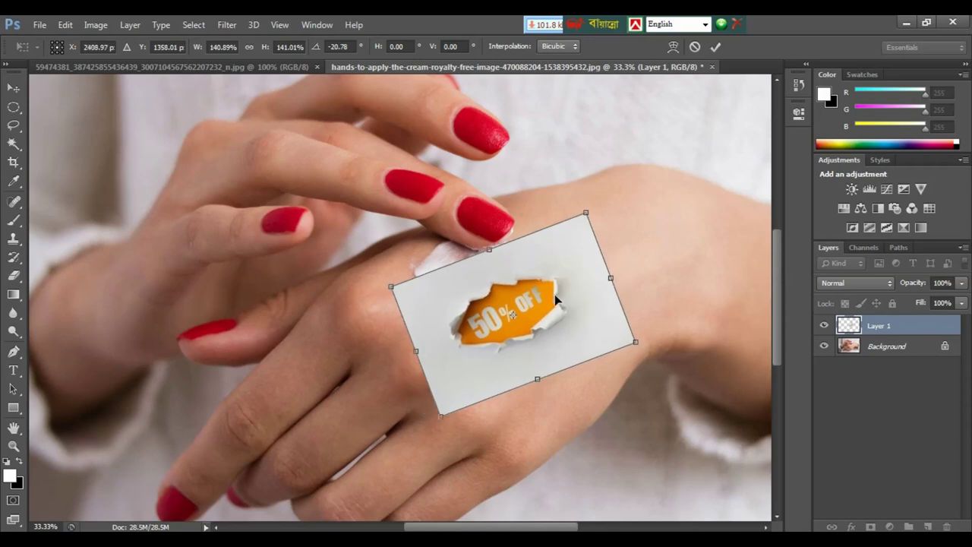
key("Return")
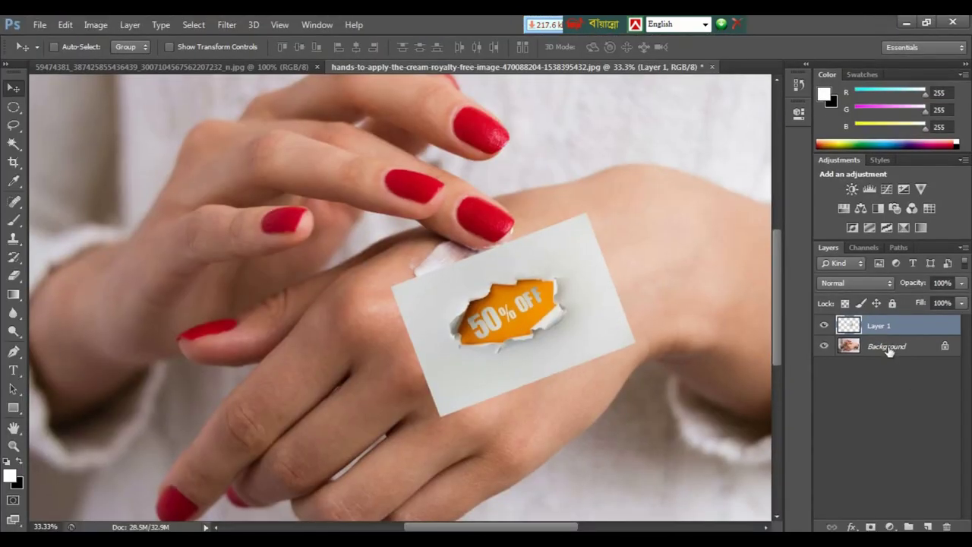
- Duplicate Background as Background copy, hide the original, and reselect Layer 1
left_click(889, 350)
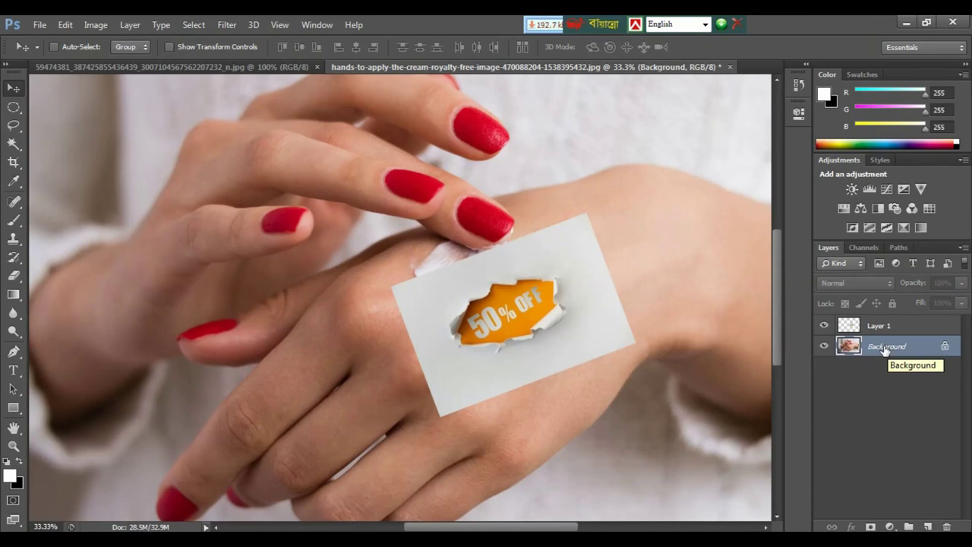
key("ctrl+j")
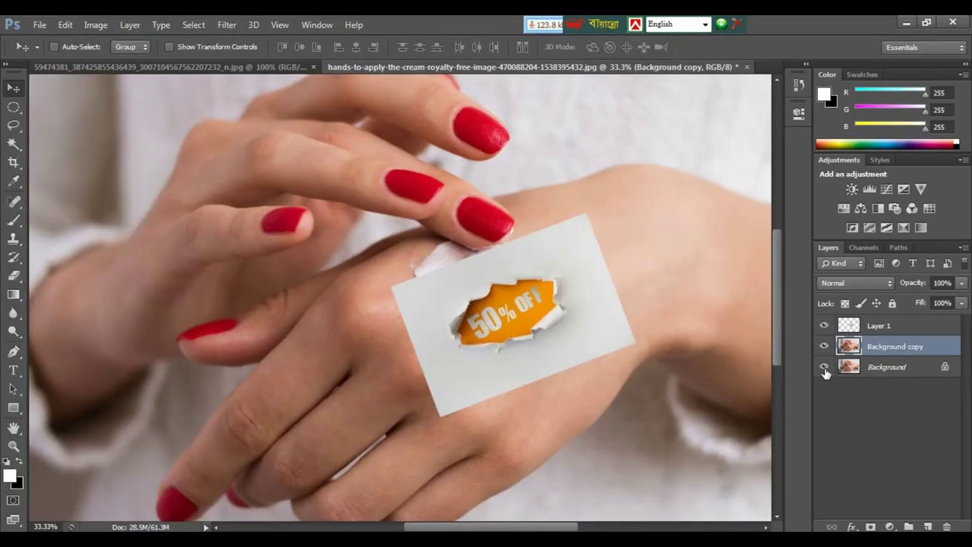
left_click(824, 367)
left_click(871, 328)
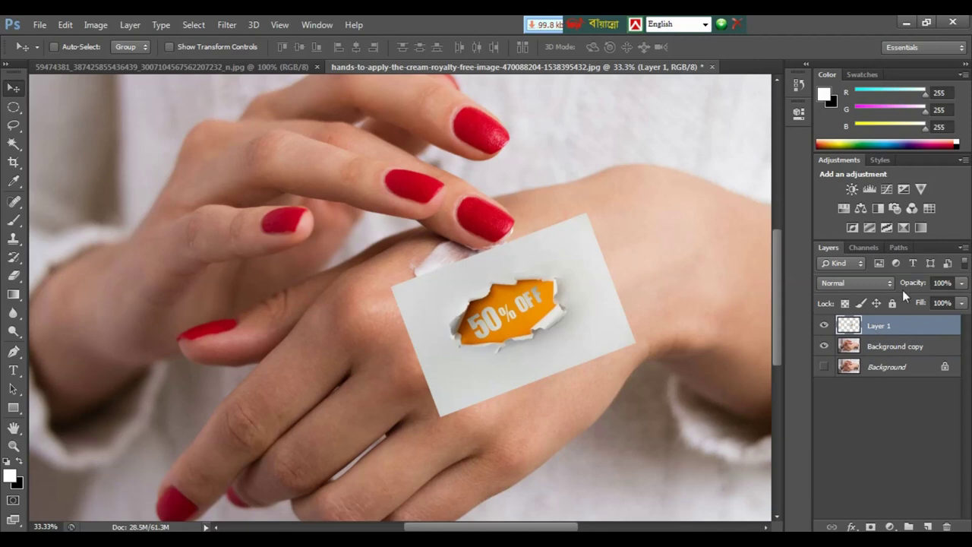
- Set Layer 1 opacity to 57% and shift the card slightly right and down
left_click(961, 283)
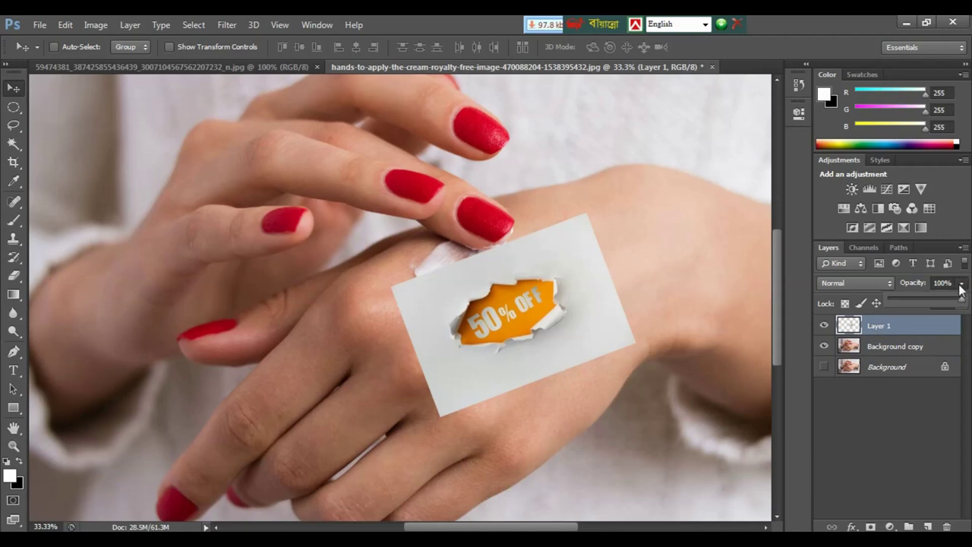
left_click(931, 298)
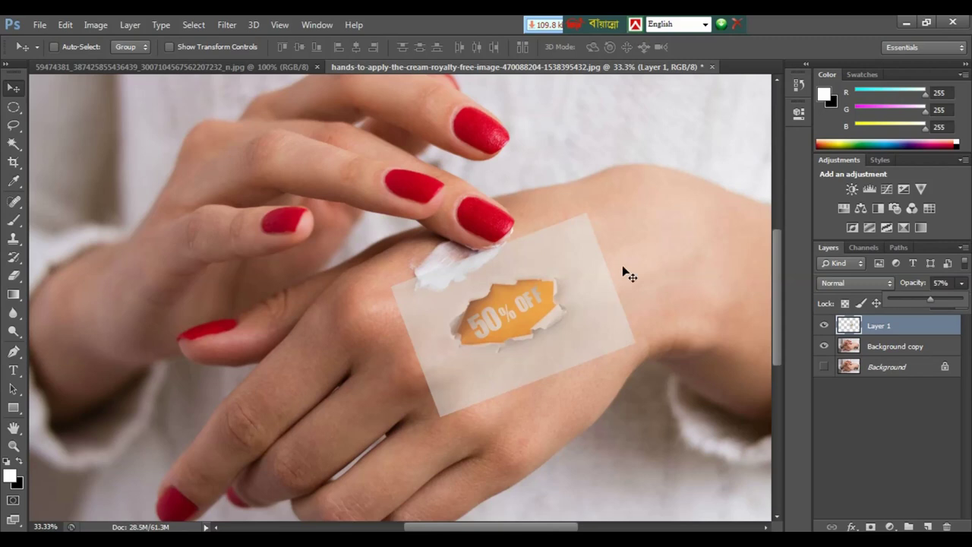
left_click_drag(566, 263, 574, 267)
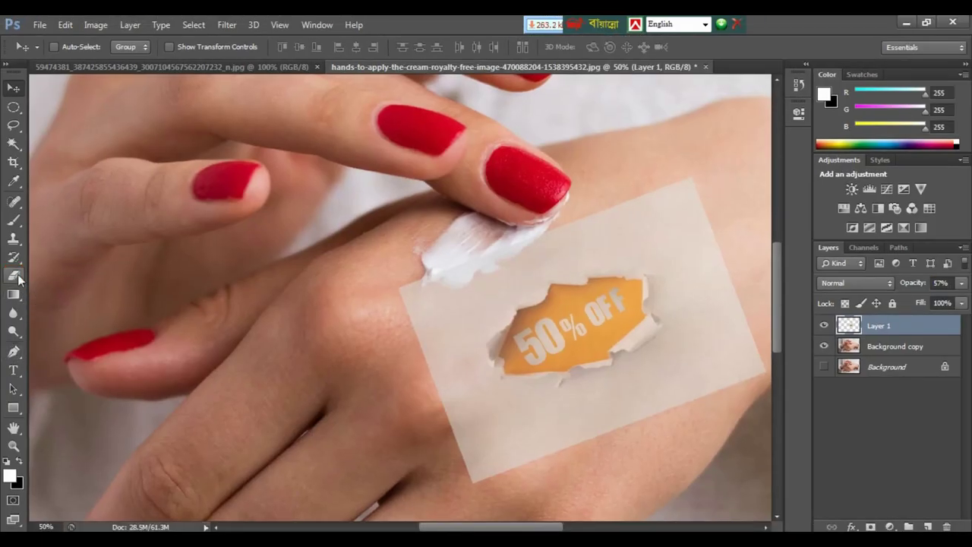
- Erase the card's left, right and lower-left straight edges into a rough patch
left_click(13, 276)
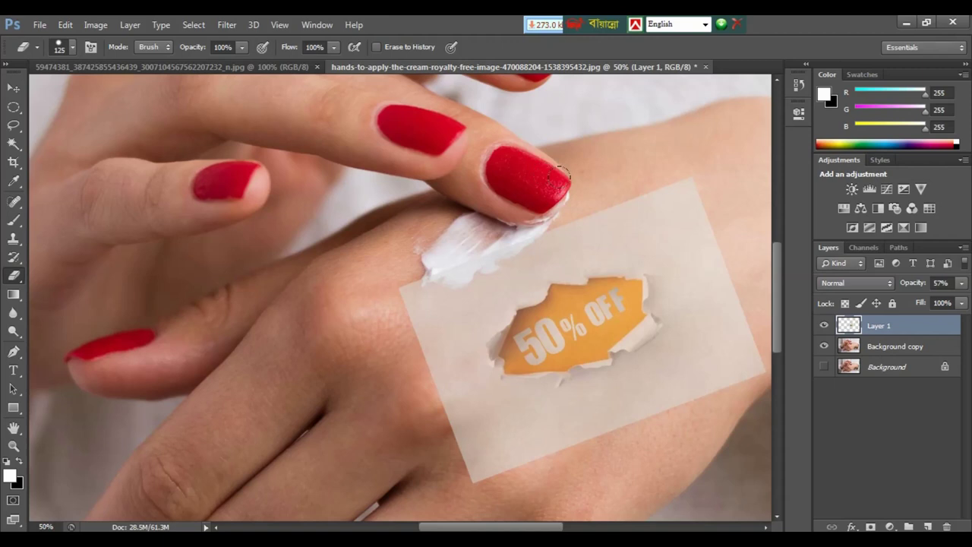
mouse_move(456, 250)
left_mouse_down()
mouse_move(403, 282)
mouse_move(467, 456)
mouse_move(551, 436)
mouse_move(736, 350)
mouse_move(701, 289)
mouse_move(710, 278)
mouse_move(701, 226)
mouse_move(662, 178)
mouse_move(594, 193)
mouse_move(554, 232)
mouse_move(445, 265)
mouse_move(426, 282)
left_mouse_up()
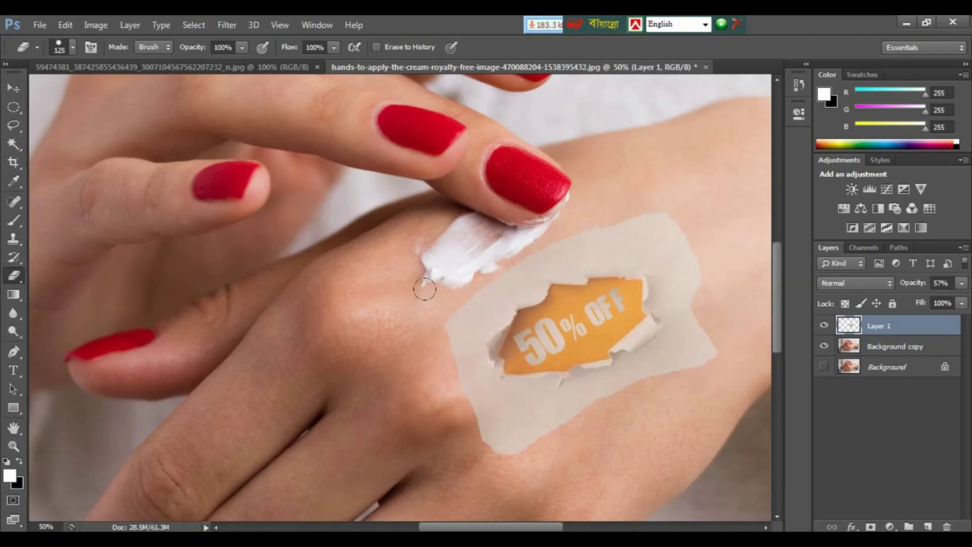
mouse_move(653, 191)
left_mouse_down()
mouse_move(697, 215)
mouse_move(686, 387)
left_mouse_up()
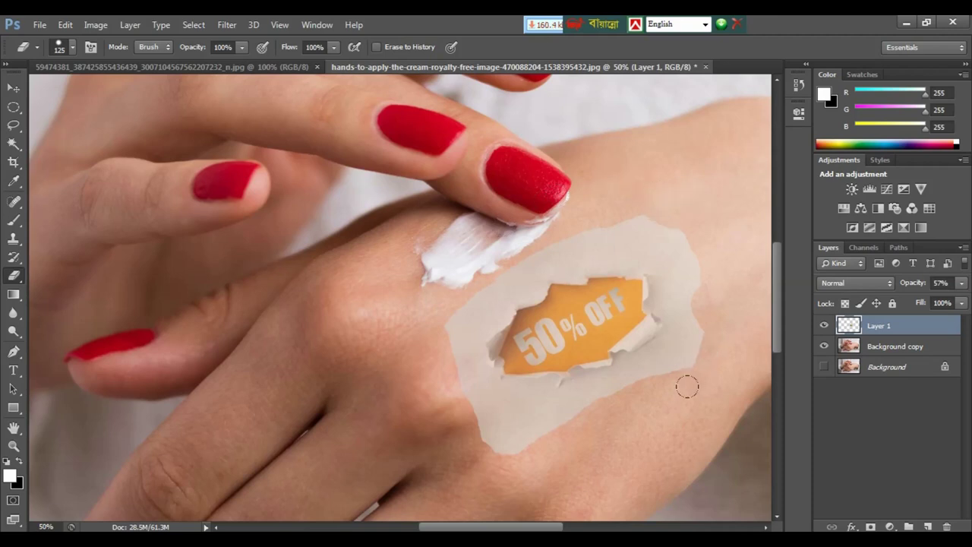
left_click_drag(546, 485, 442, 407)
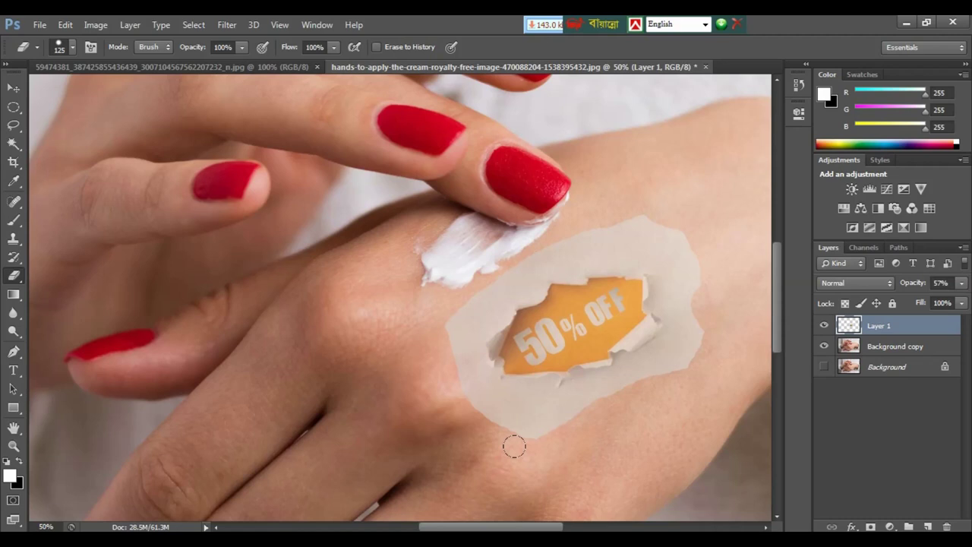
- Zoom out and return Layer 1's opacity to 100%
key("ctrl+minus")
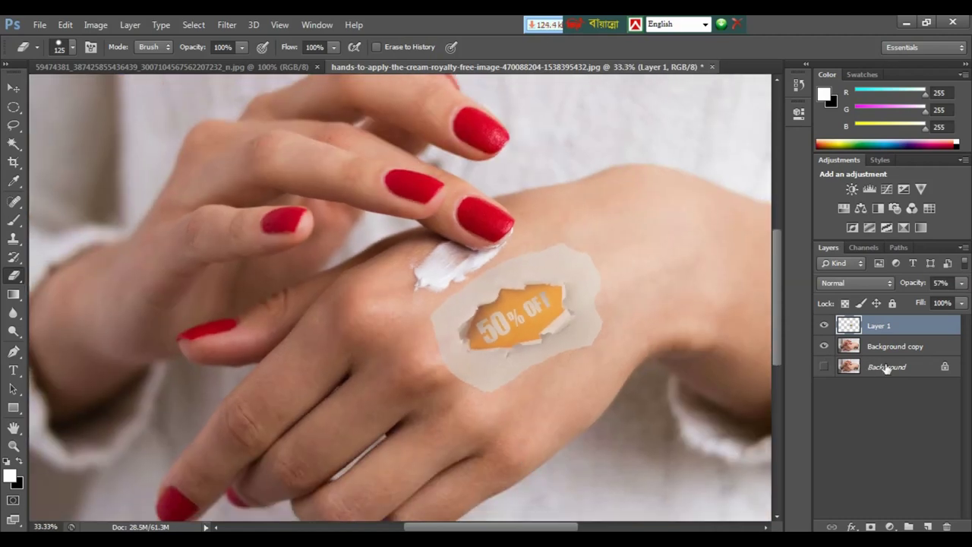
left_click(962, 282)
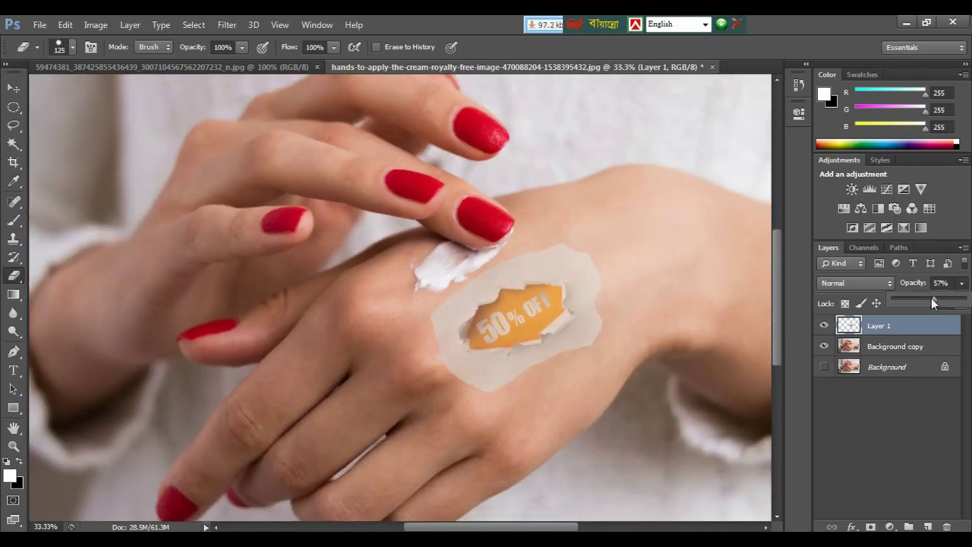
left_click_drag(933, 298, 966, 300)
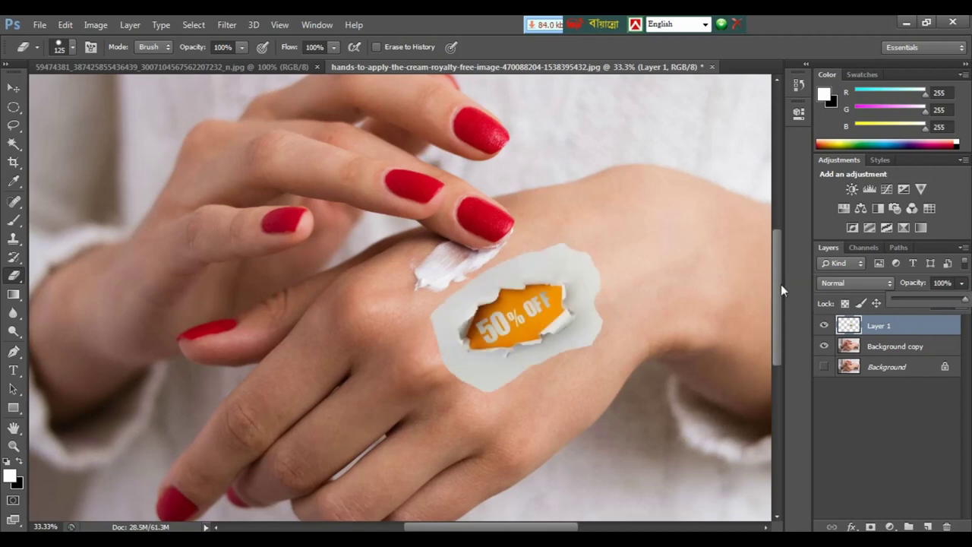
- Zoom out to 25% and Magic Wand-select the transparent area around the patch
key("ctrl+minus")
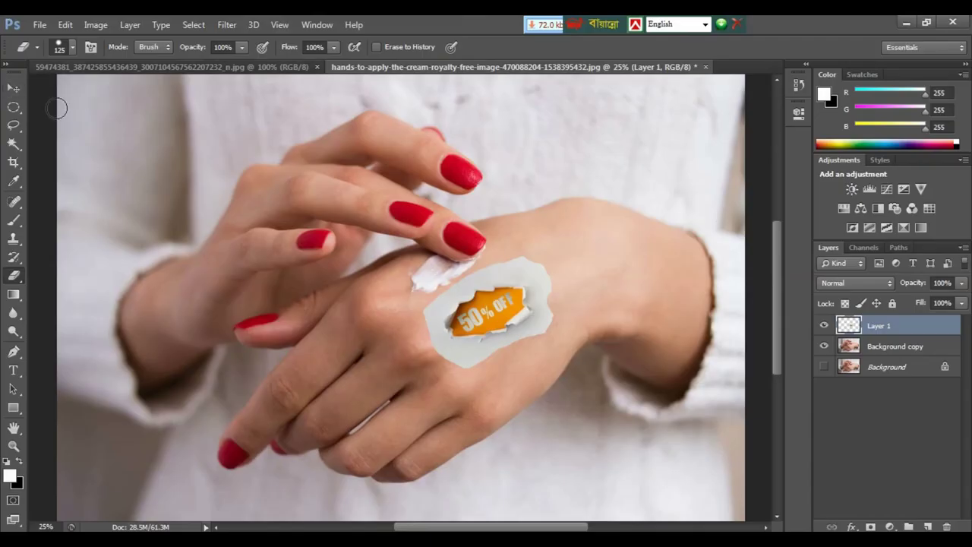
left_click(13, 143)
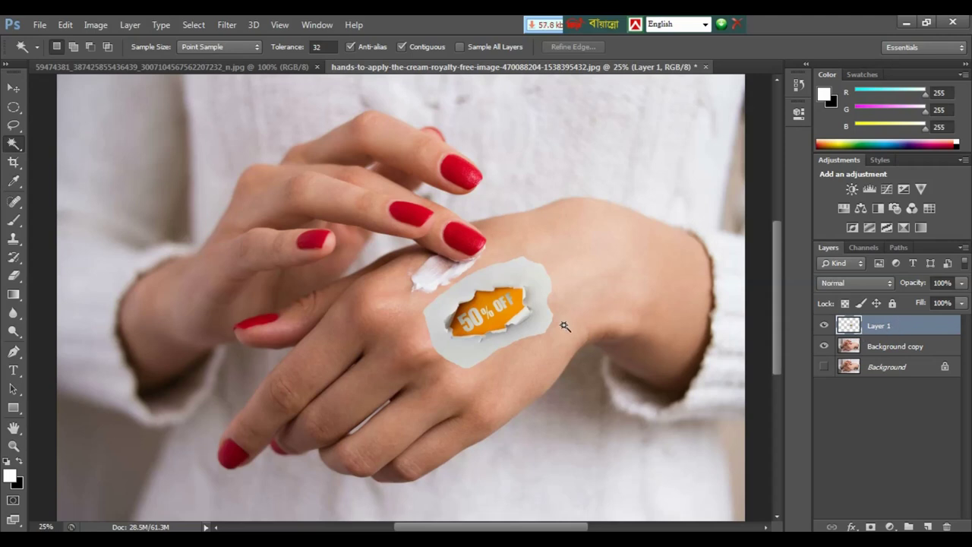
left_click(615, 302)
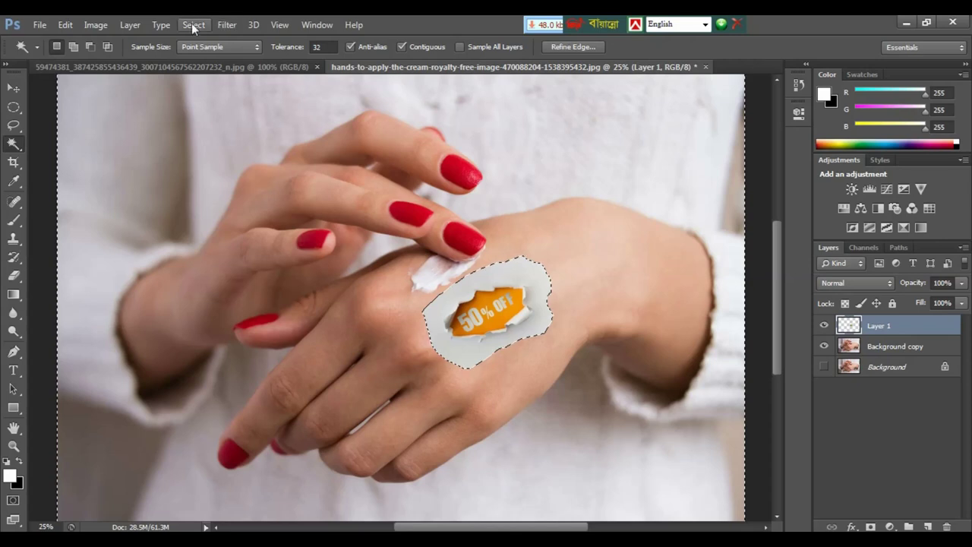
- Expand the selection around the patch by 10 pixels with Select > Modify > Expand
left_click(193, 24)
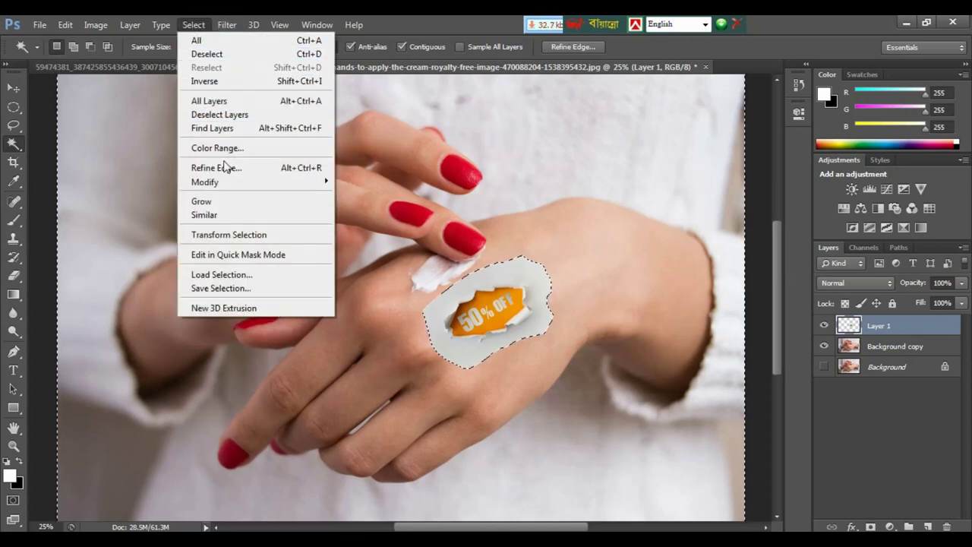
mouse_move(228, 182)
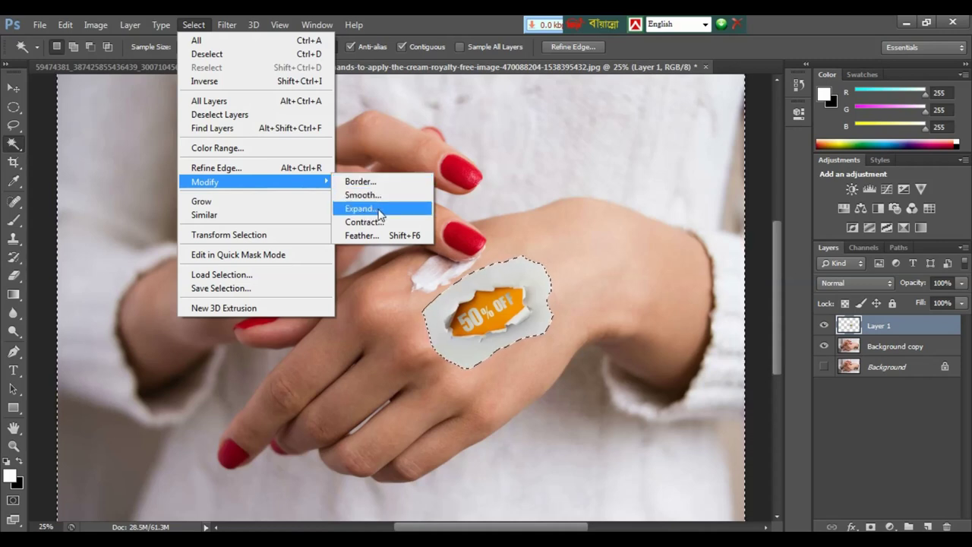
left_click(380, 214)
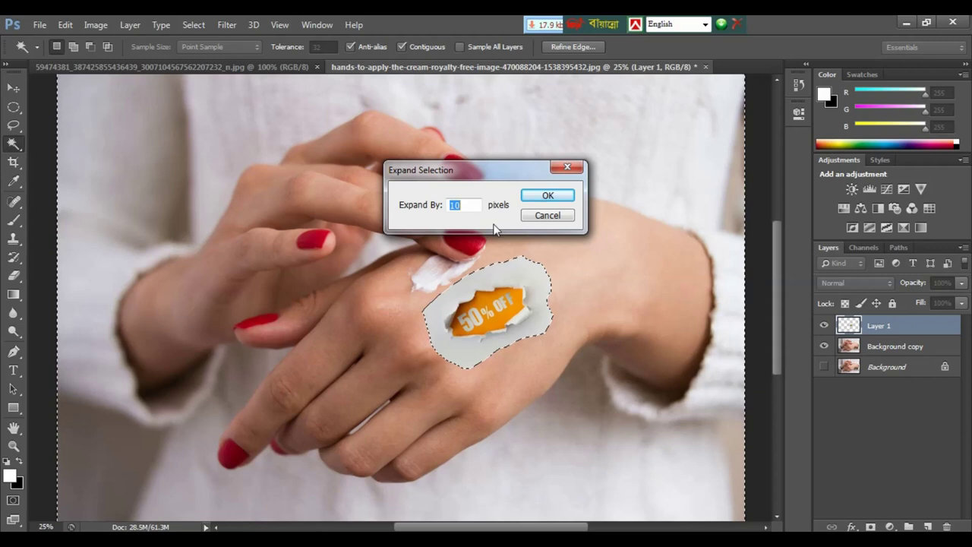
left_click(545, 197)
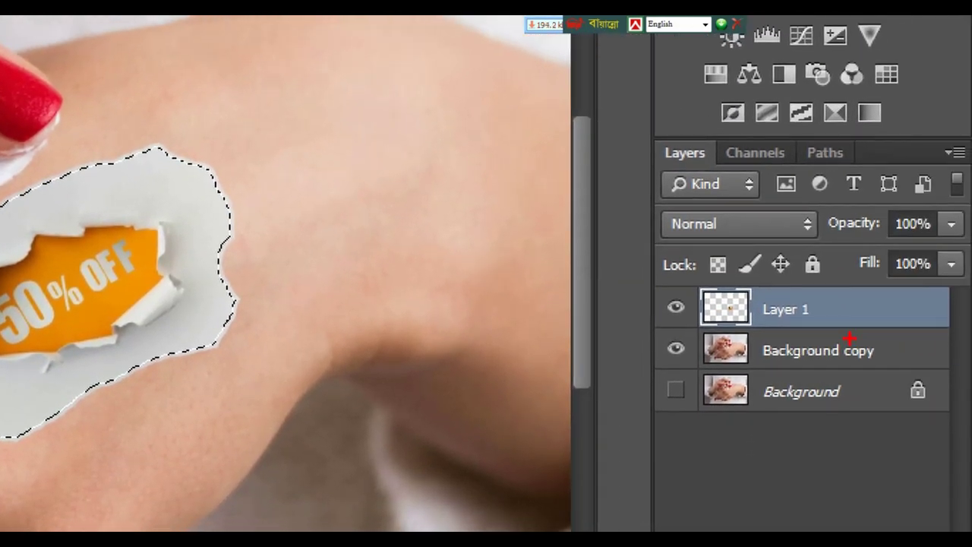
- Cut the patch-shaped area out of the Background copy layer, then deselect
mouse_move(849, 338)
left_mouse_down()
mouse_move(887, 366)
mouse_move(852, 349)
left_mouse_up()
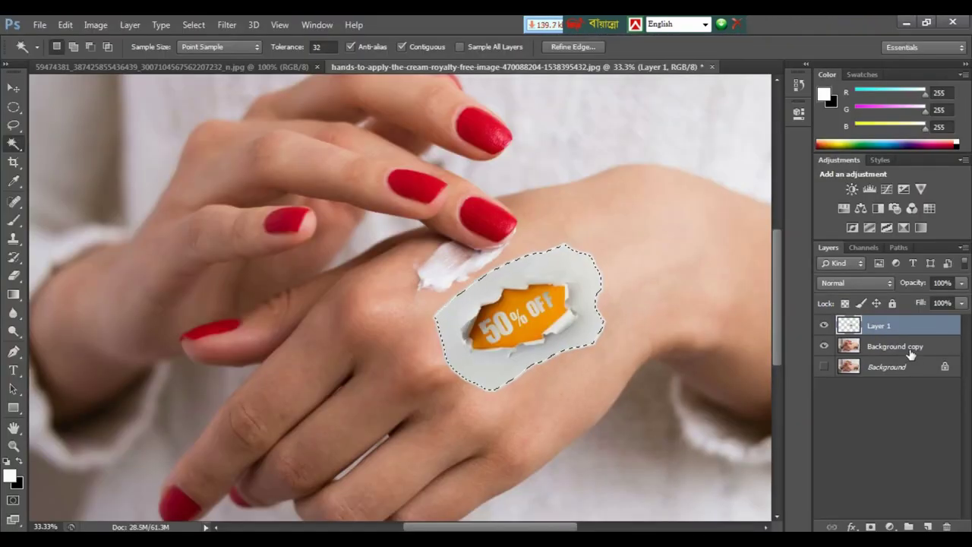
left_click(910, 350)
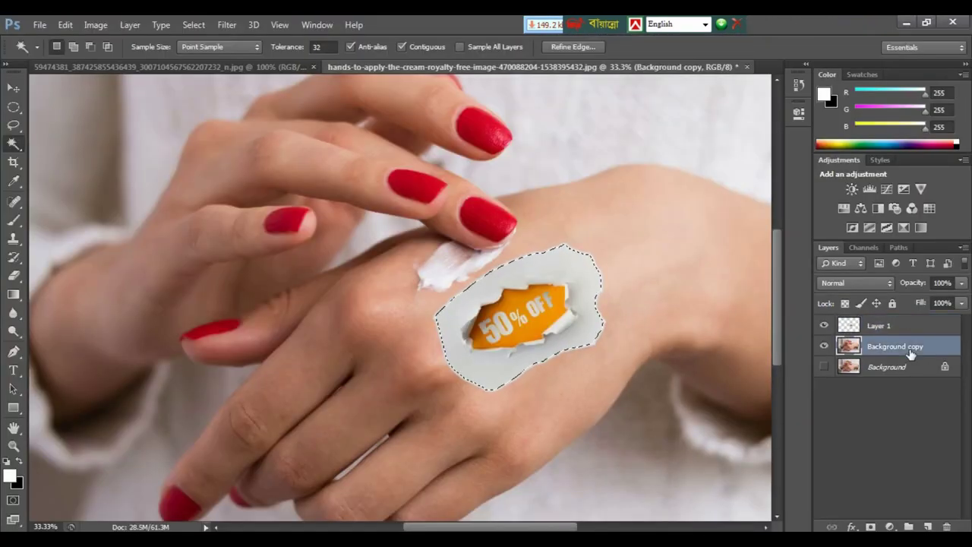
key("ctrl+minus")
key("ctrl+minus")
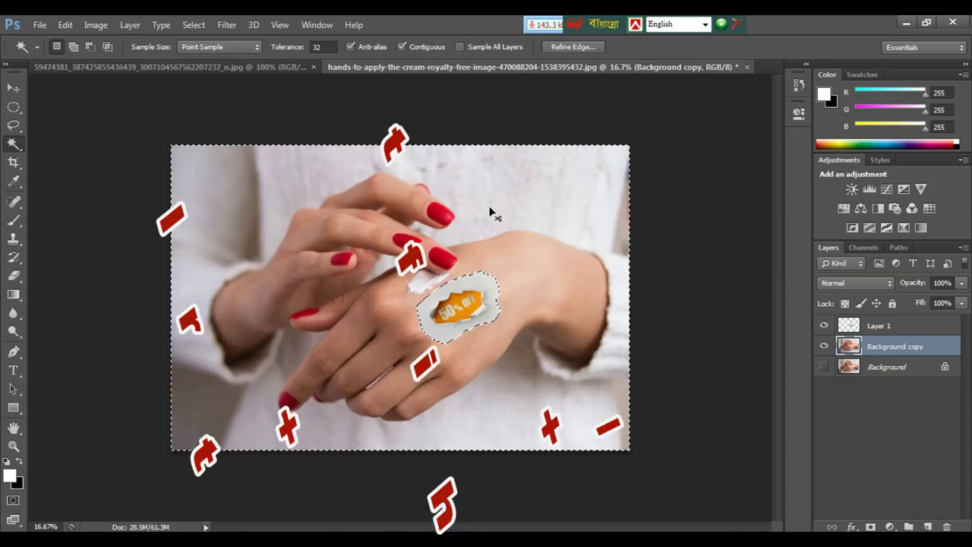
scroll(490, 209, "up", 1)
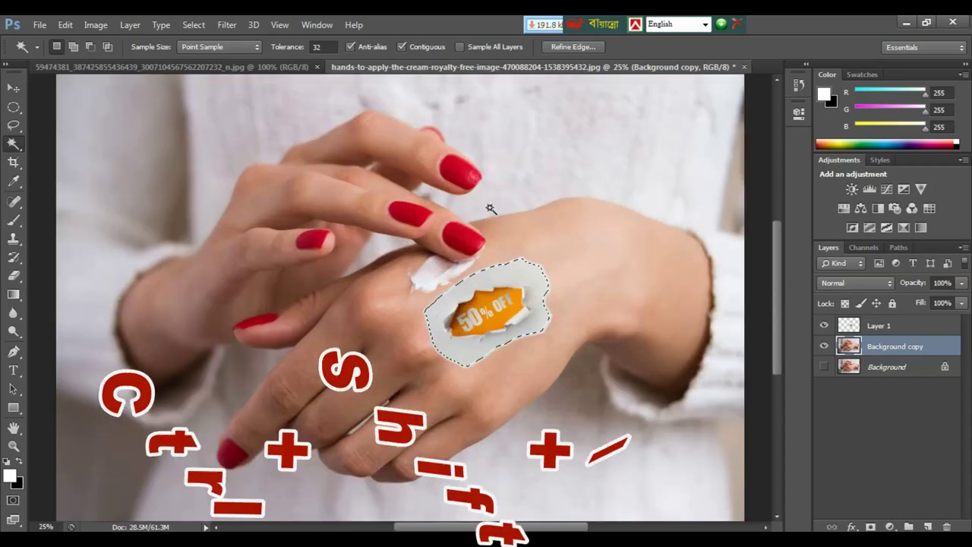
scroll(490, 210, "up", 1)
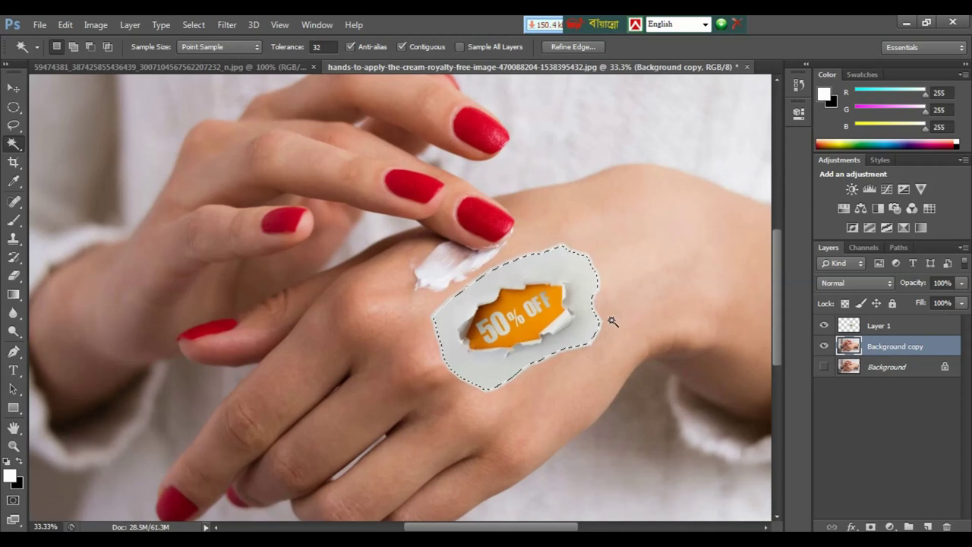
scroll(559, 268, "down", 2)
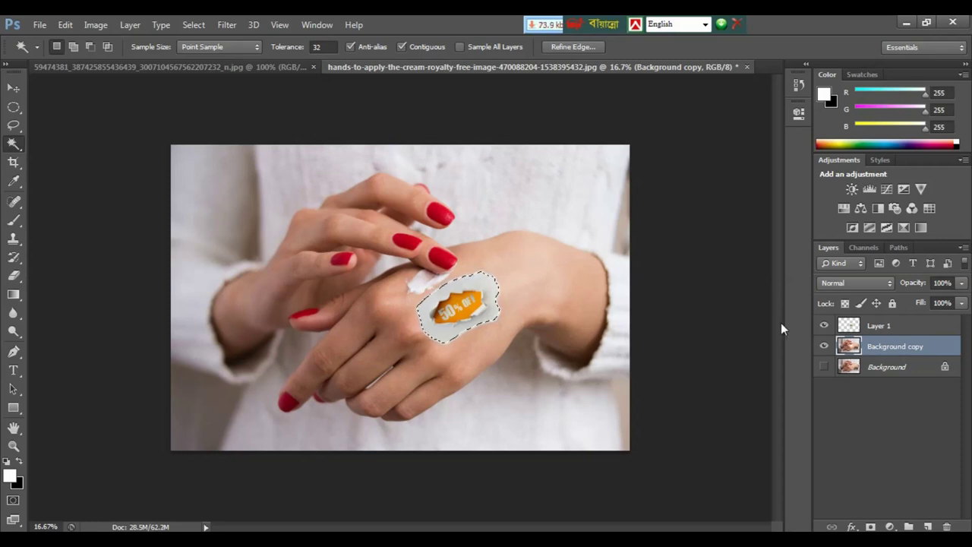
key("ctrl+d")
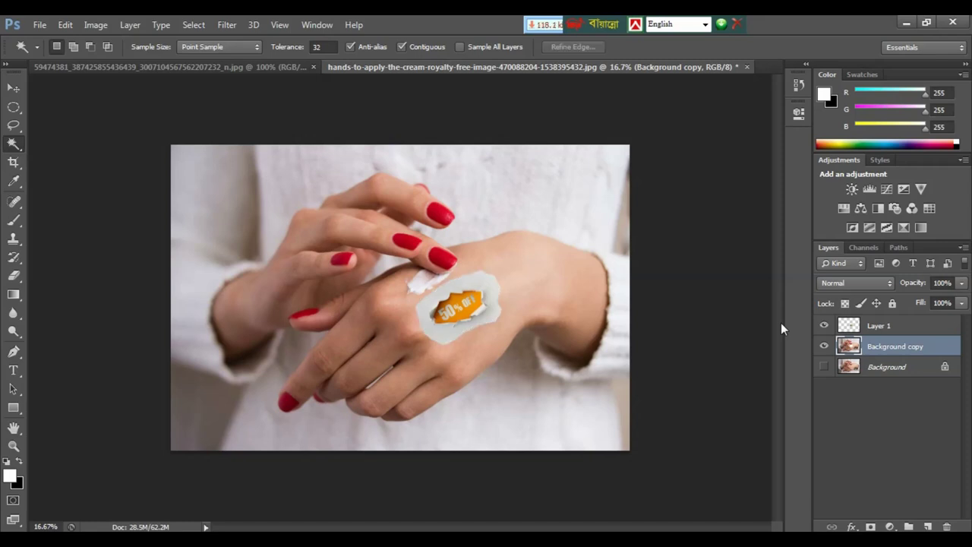
- Toggle Layer 1 off and on to check the hole, then select it with Background copy
left_click(824, 325)
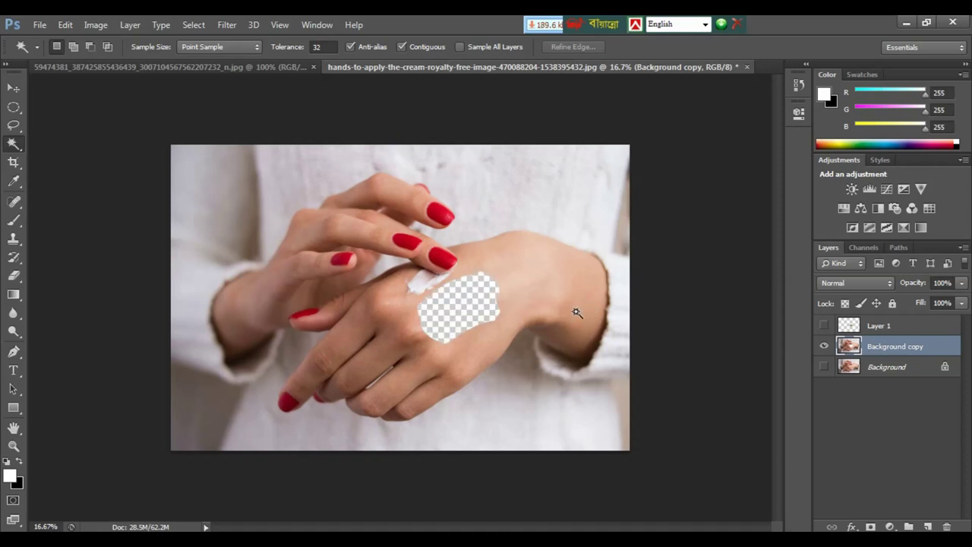
key("ctrl+plus")
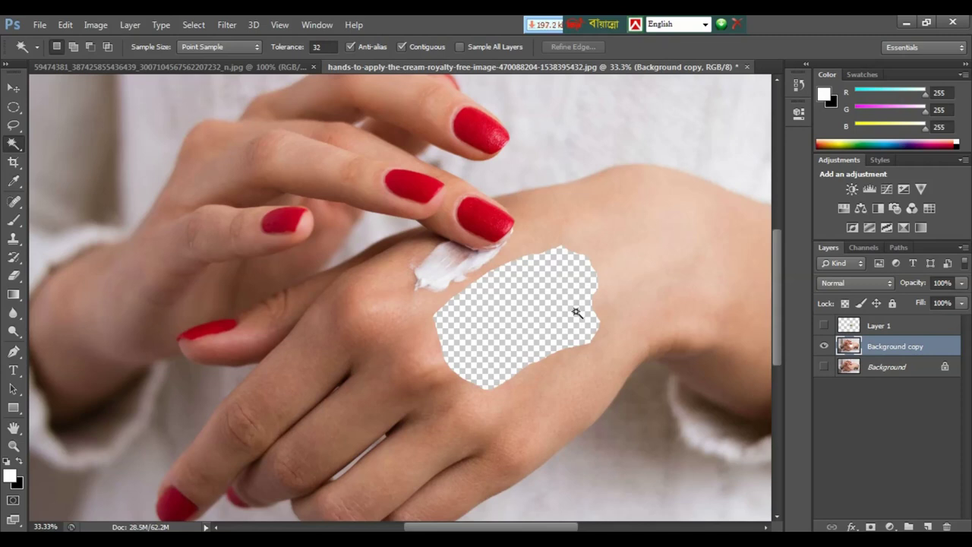
left_click(825, 327)
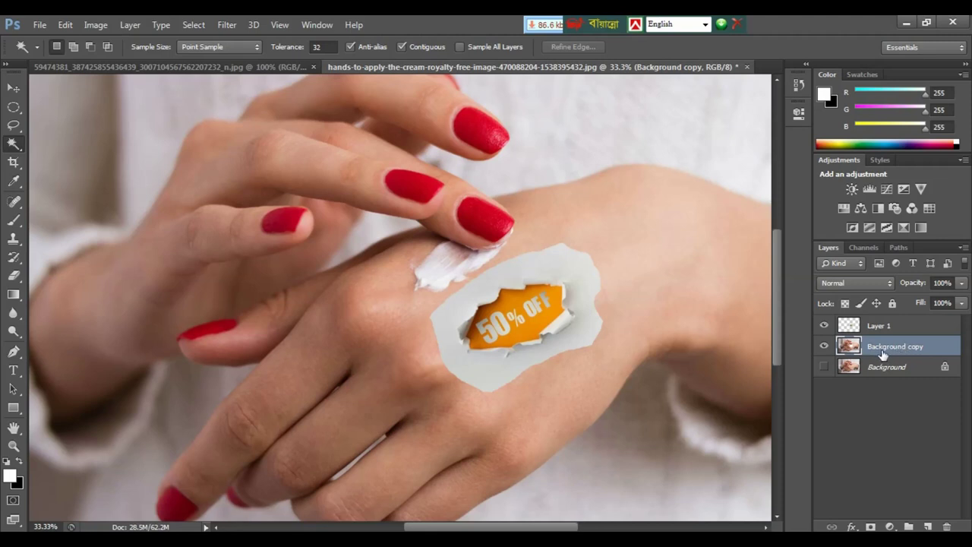
left_click_drag(883, 354, 874, 351)
left_click(881, 329, "shift")
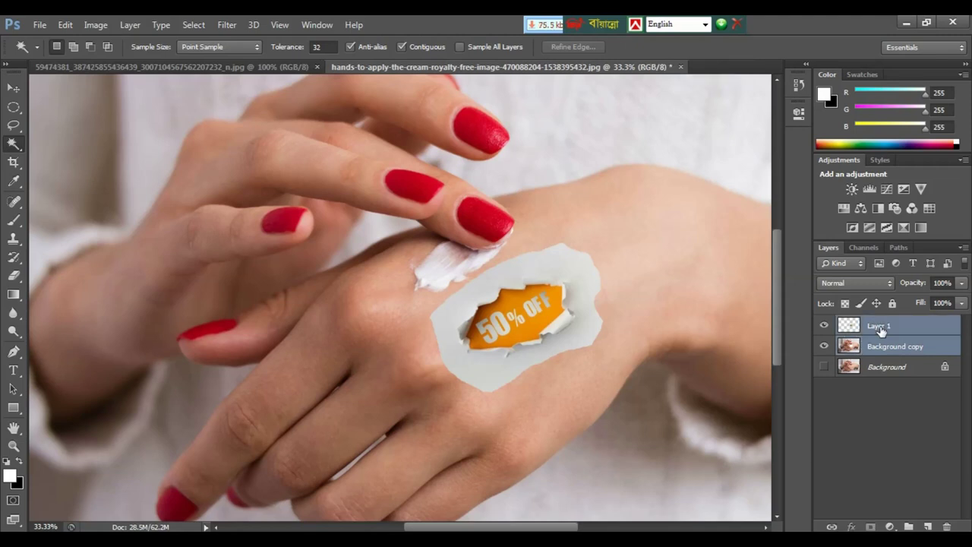
- Auto-blend Layer 1 and Background copy using Panorama with Seamless Tones and Colors
left_click_drag(881, 329, 885, 346)
left_click(61, 25)
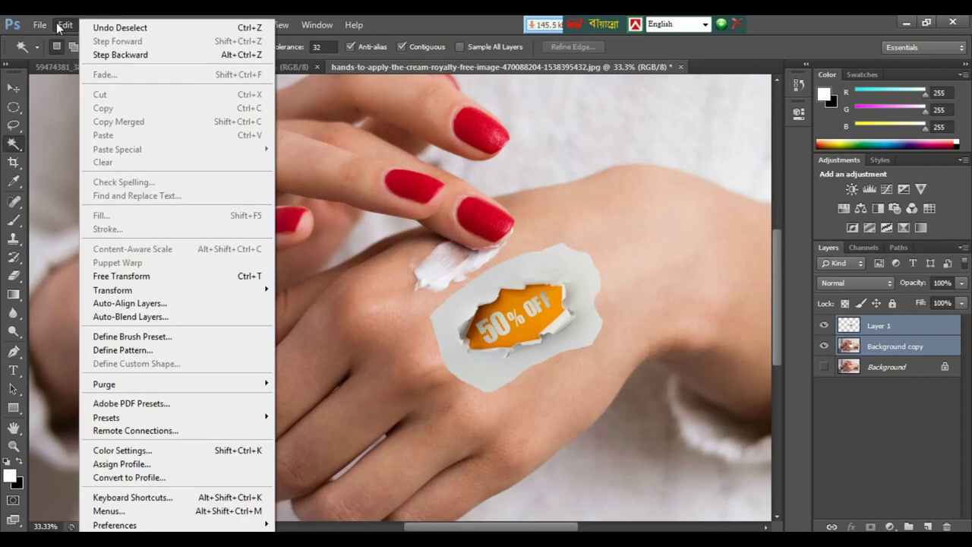
left_click(111, 317)
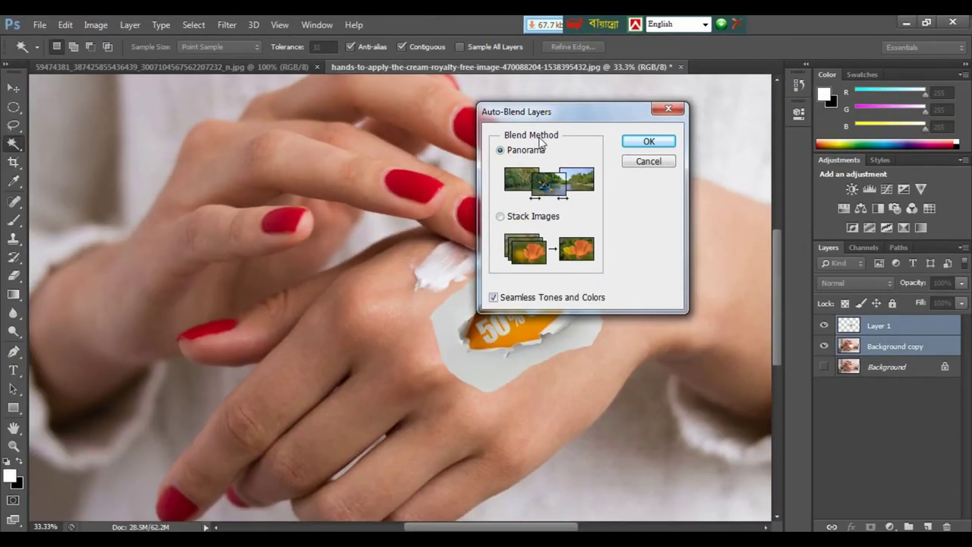
left_click(647, 144)
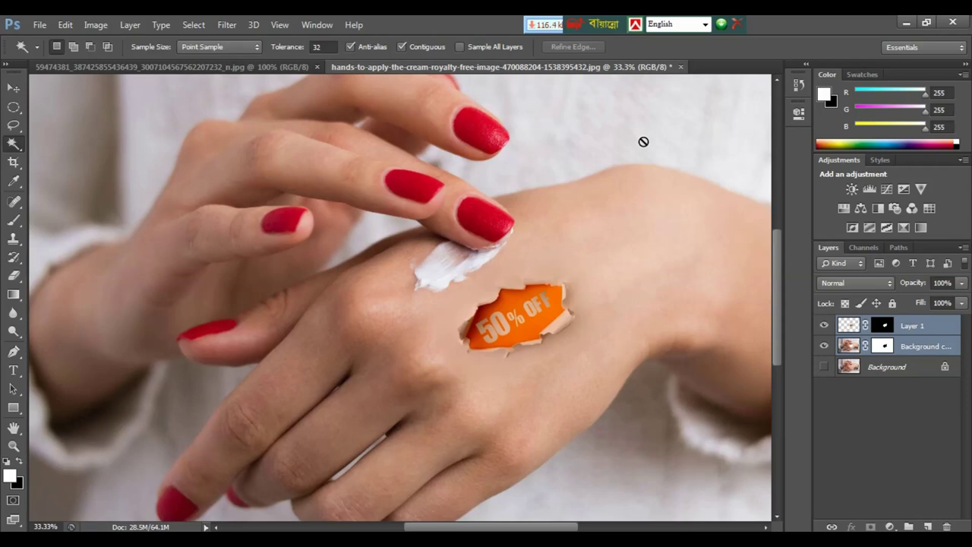
- Check the blended edges up close, then merge the two blended layers into Layer 1
key("ctrl+plus")
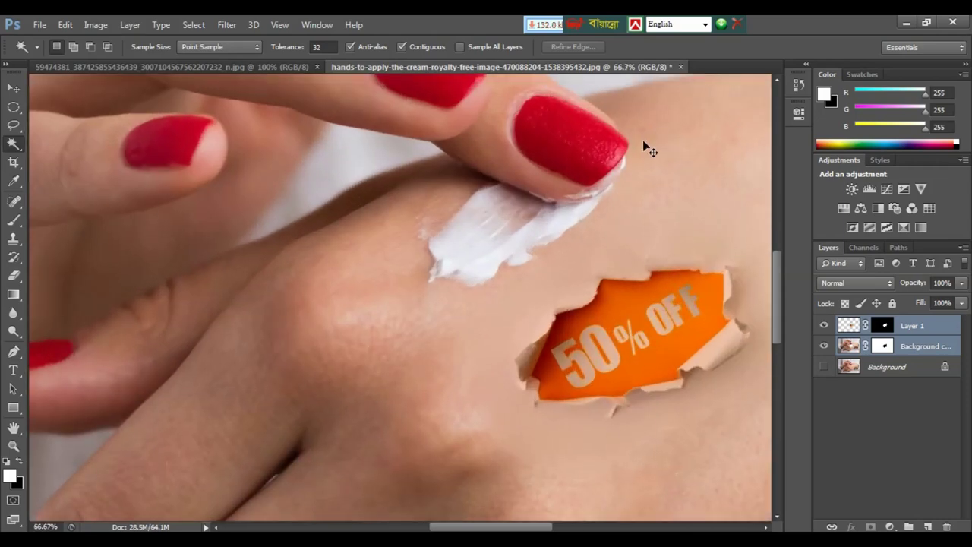
key("ctrl+minus")
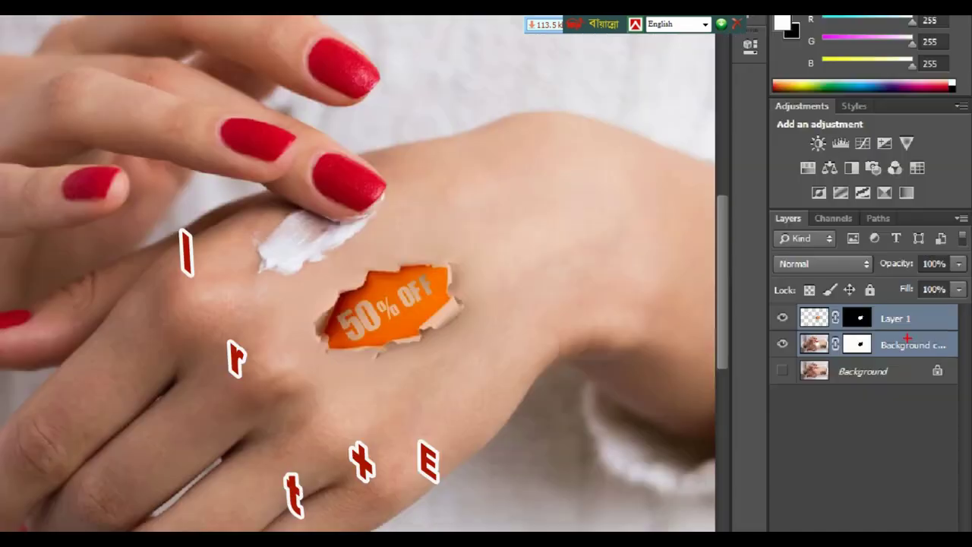
key("ctrl+e")
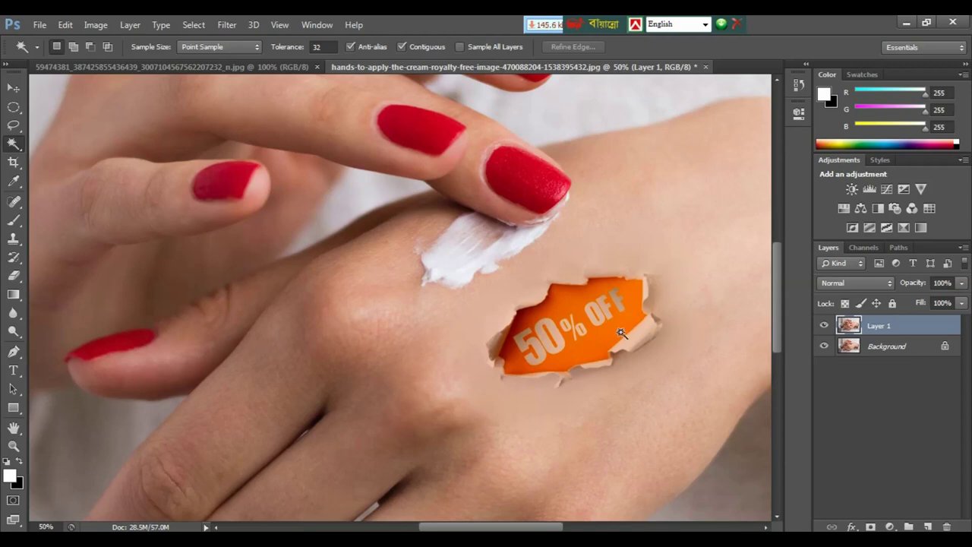
- Switch to the torn-paper '50% OFF' source image document
key("ctrl+Tab")
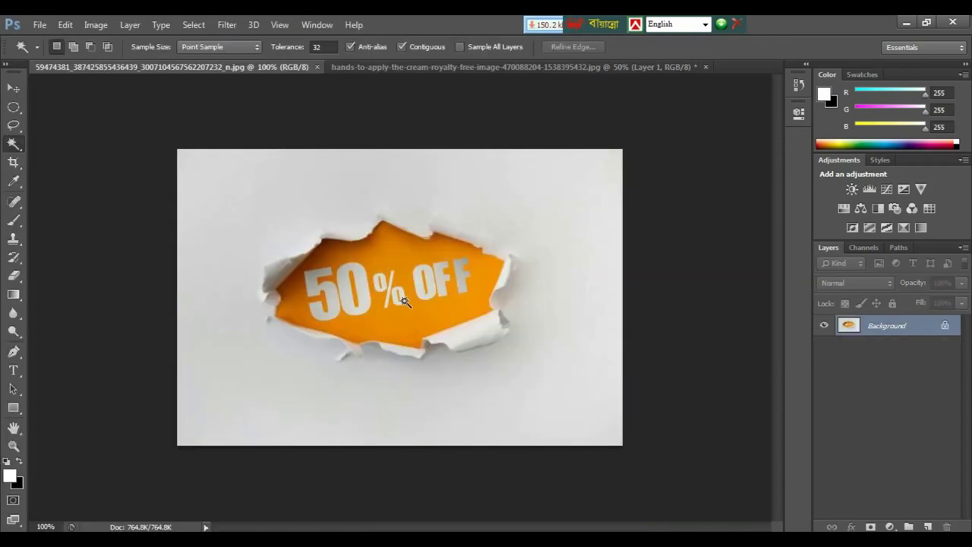